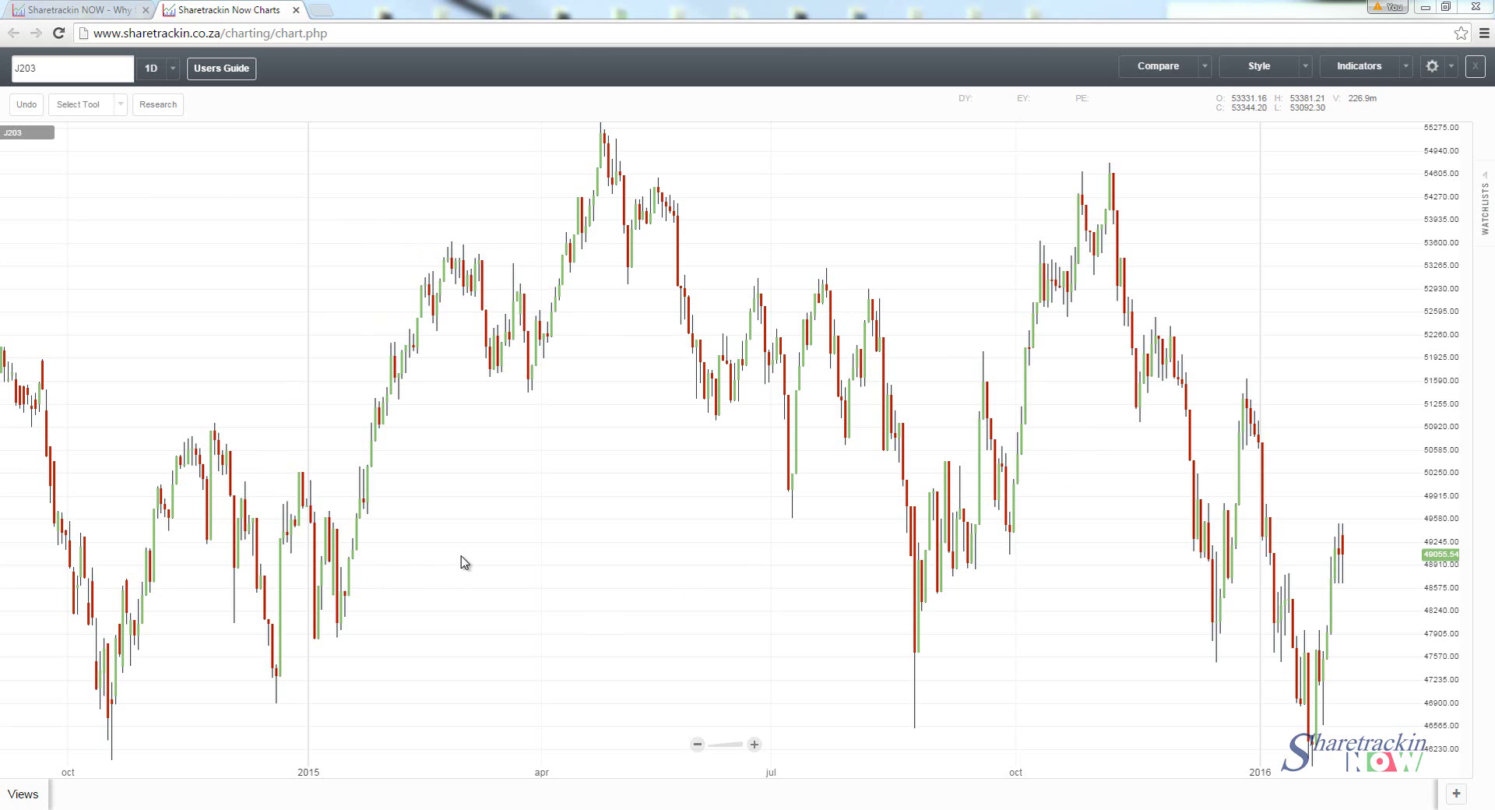
Switch to a line chart and replace J203 with the J212 FTSE/JSE Financial 15 index
left_click(1265, 78)
left_click(1222, 175)
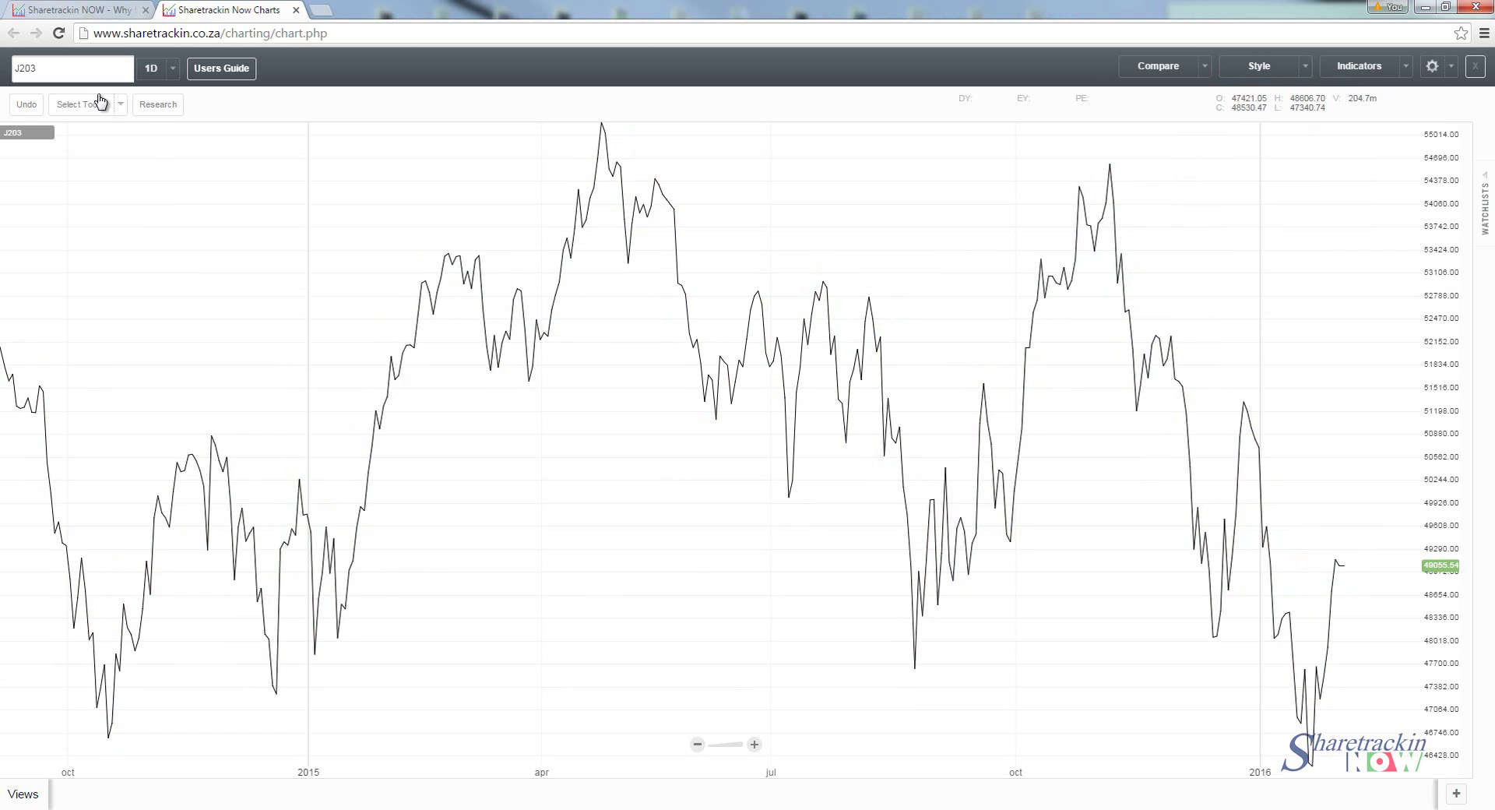
left_click(58, 66)
key("BackSpace")
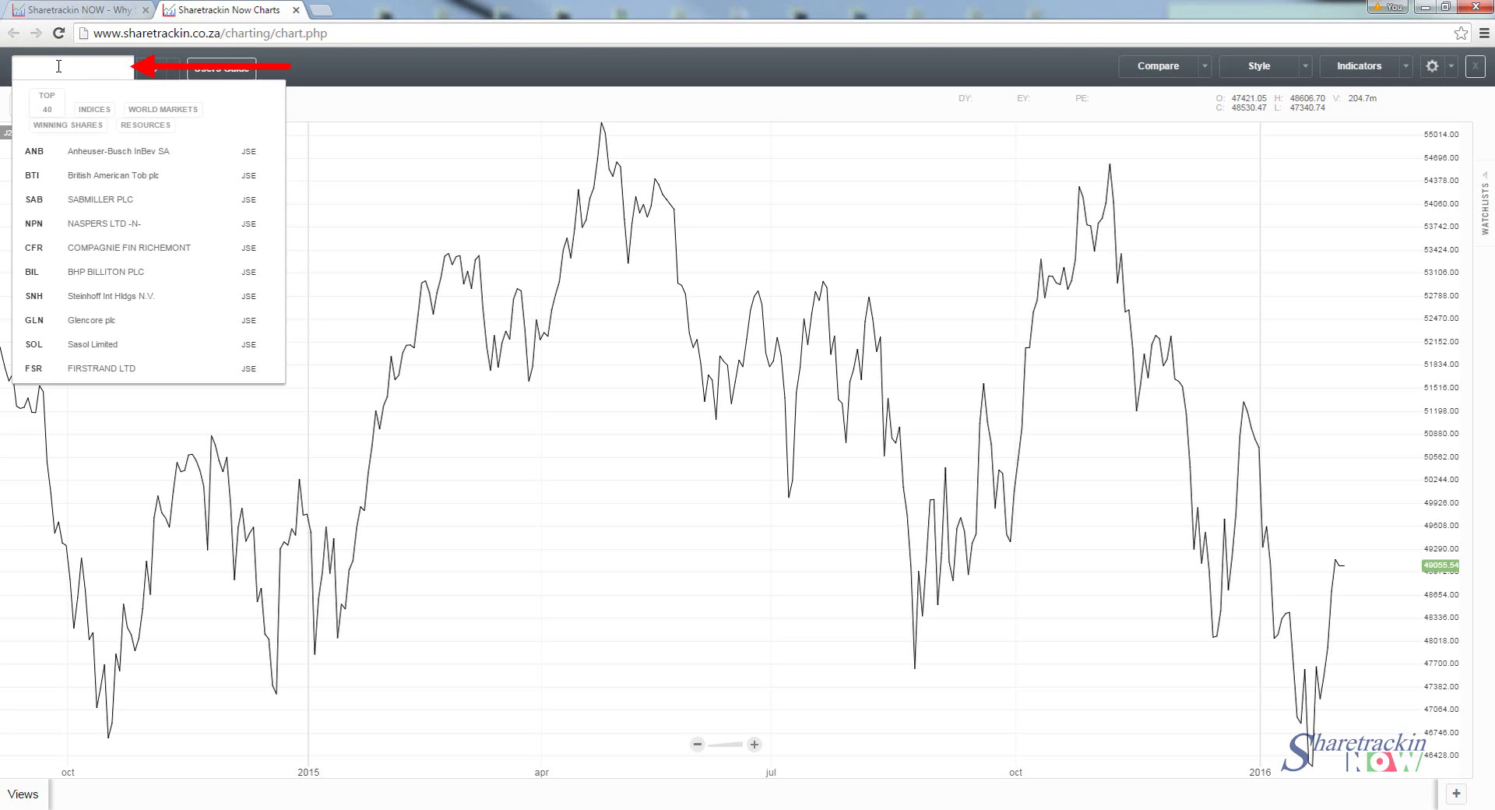
left_click(106, 111)
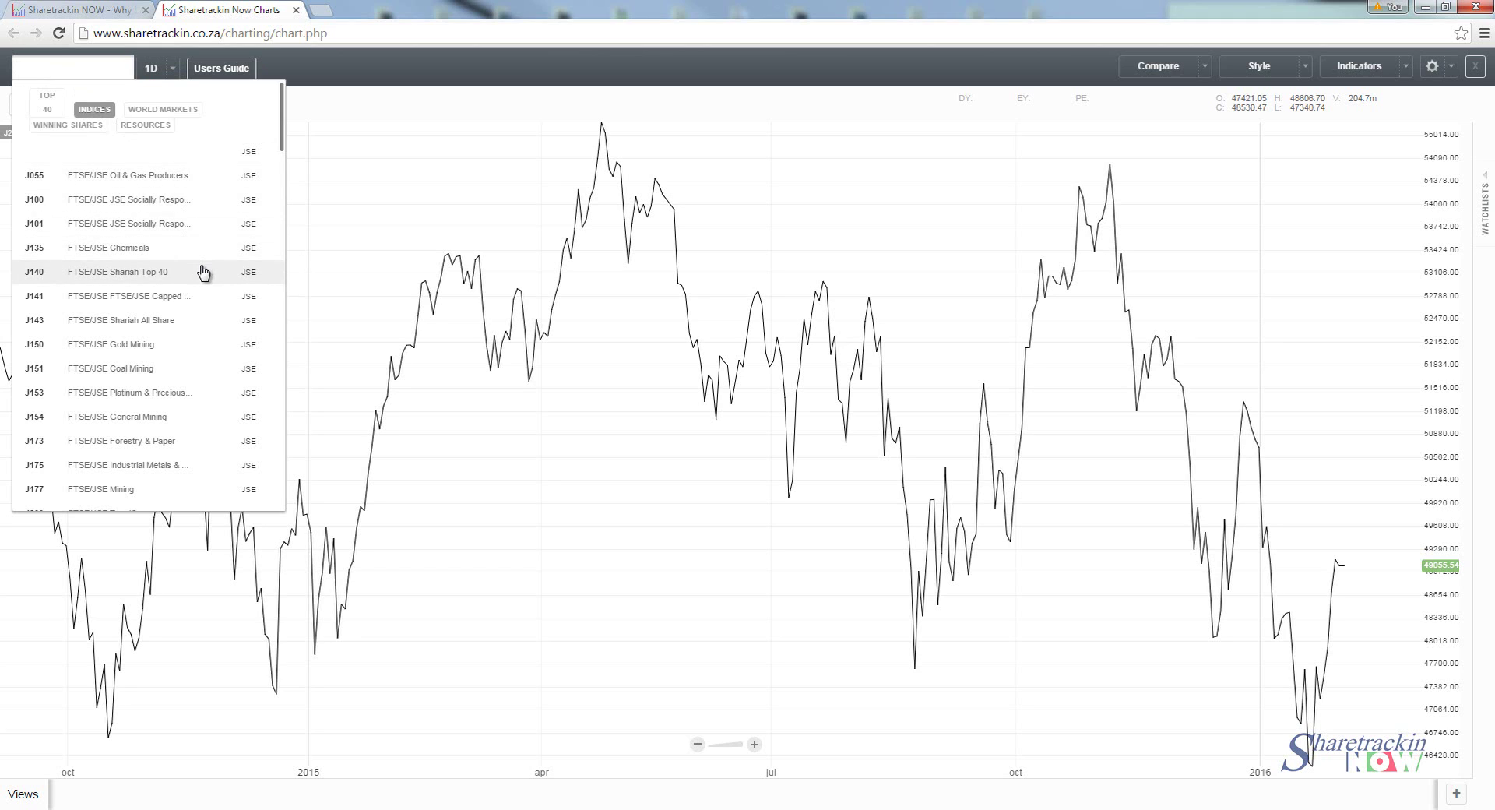
scroll(204, 272, "down", 3)
scroll(204, 275, "down", 4)
scroll(203, 275, "down", 5)
scroll(204, 275, "down", 2)
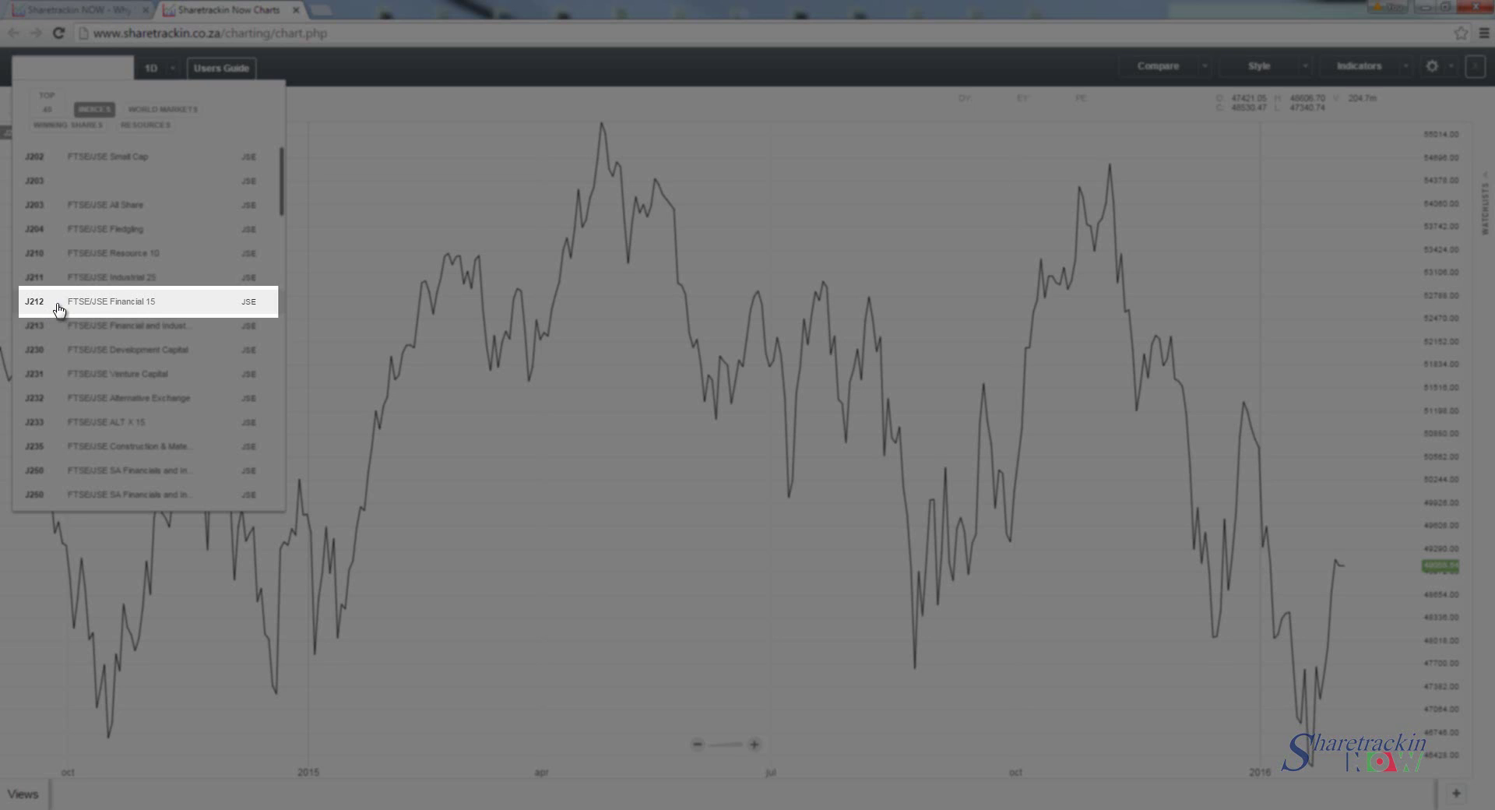
left_click(101, 308)
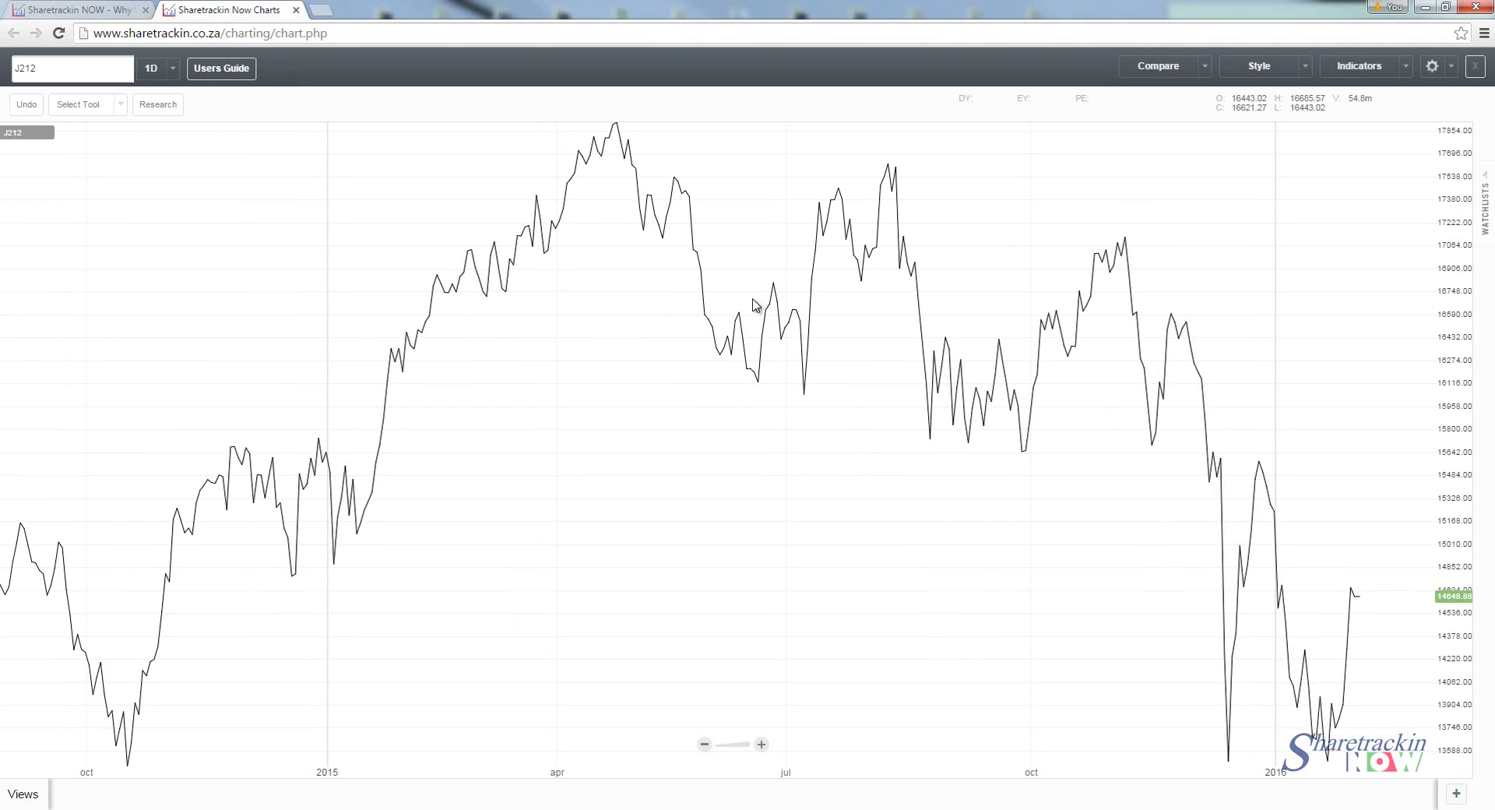
left_click(22, 64)
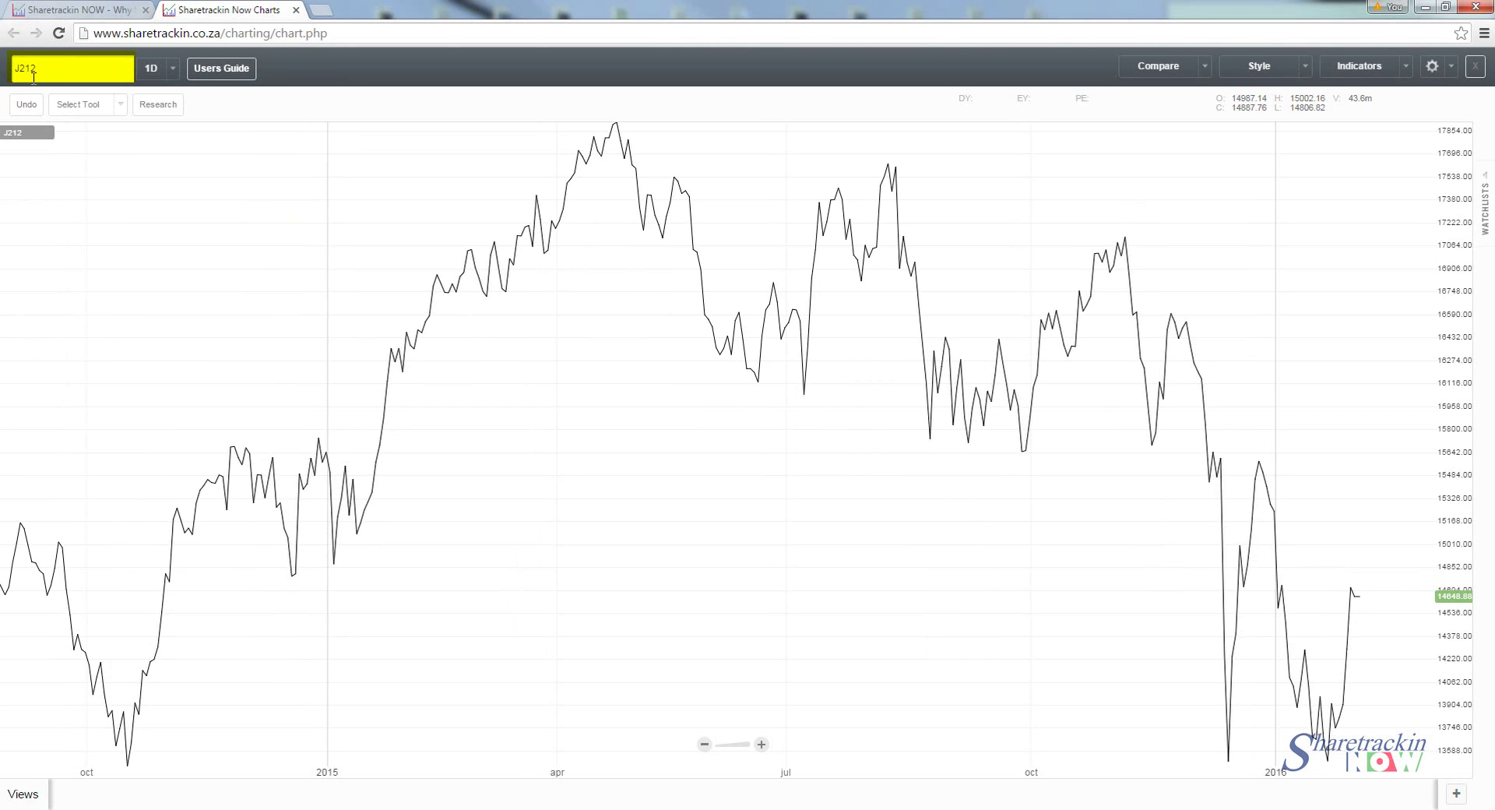
left_click(791, 309)
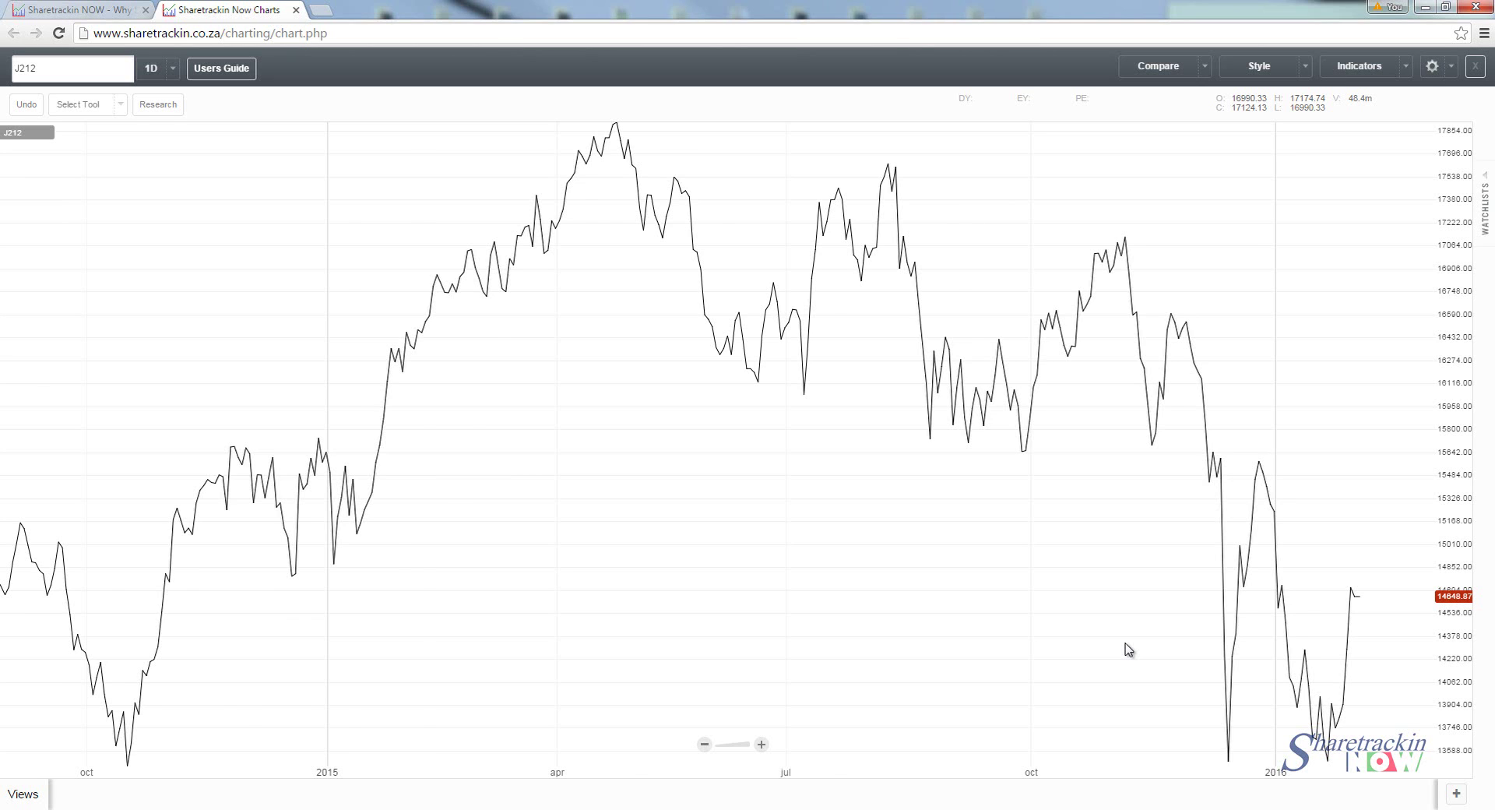
scroll(1128, 650, "down", 1)
Zoom the J212 line chart out, then back in, so the time axis starts at early 2014
scroll(1129, 649, "down", 1)
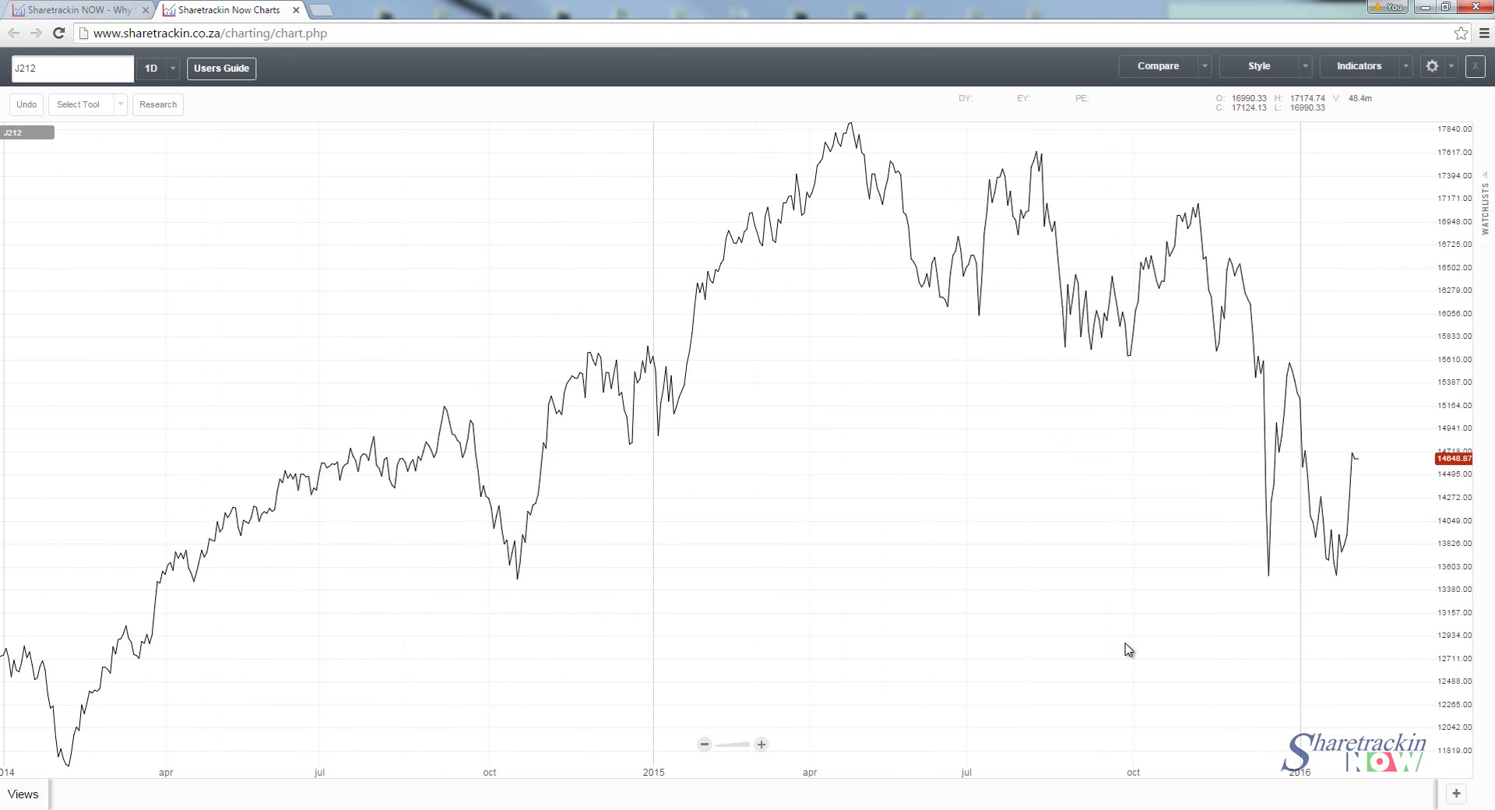
scroll(1128, 650, "down", 1)
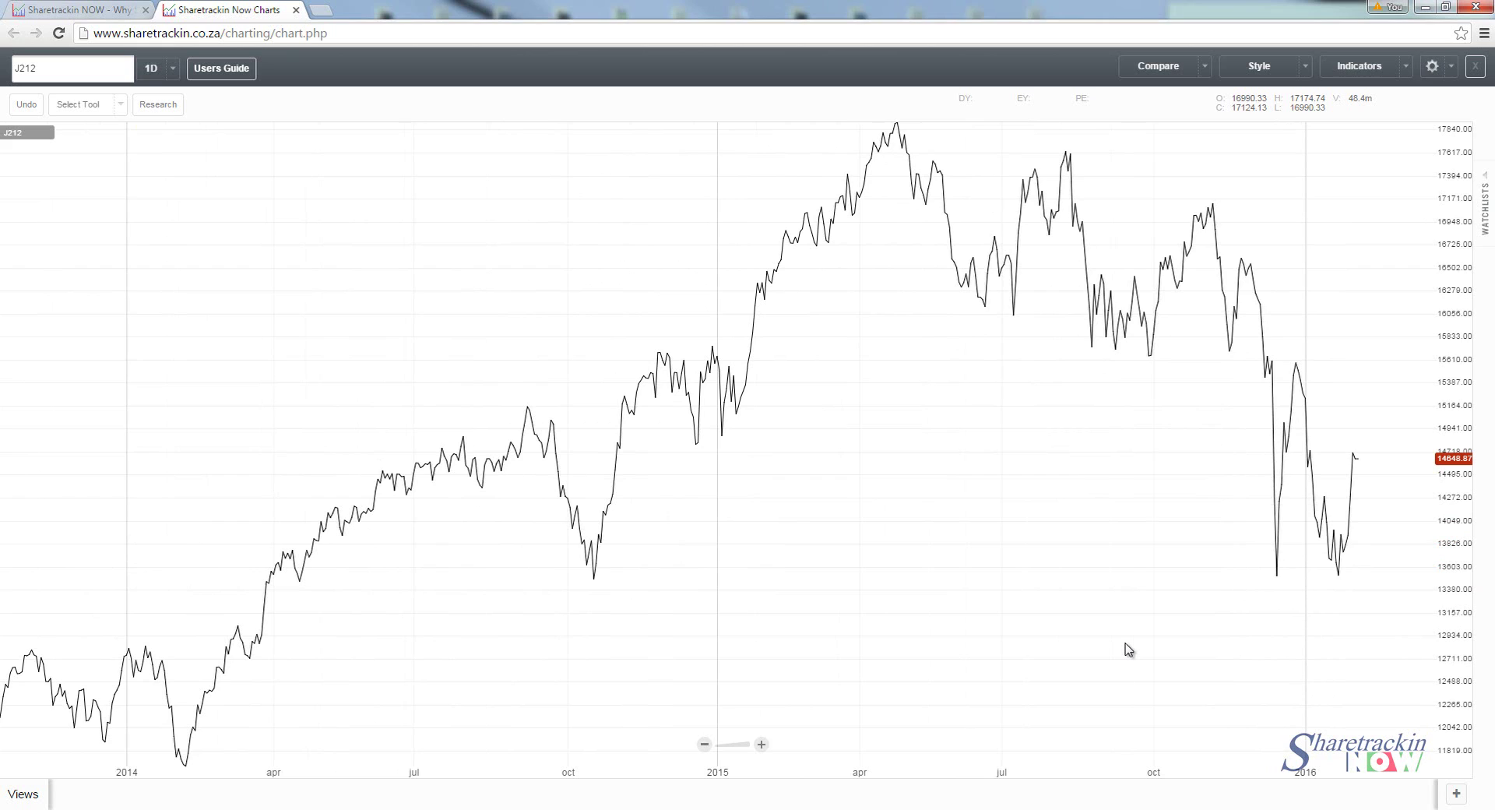
left_click(705, 744)
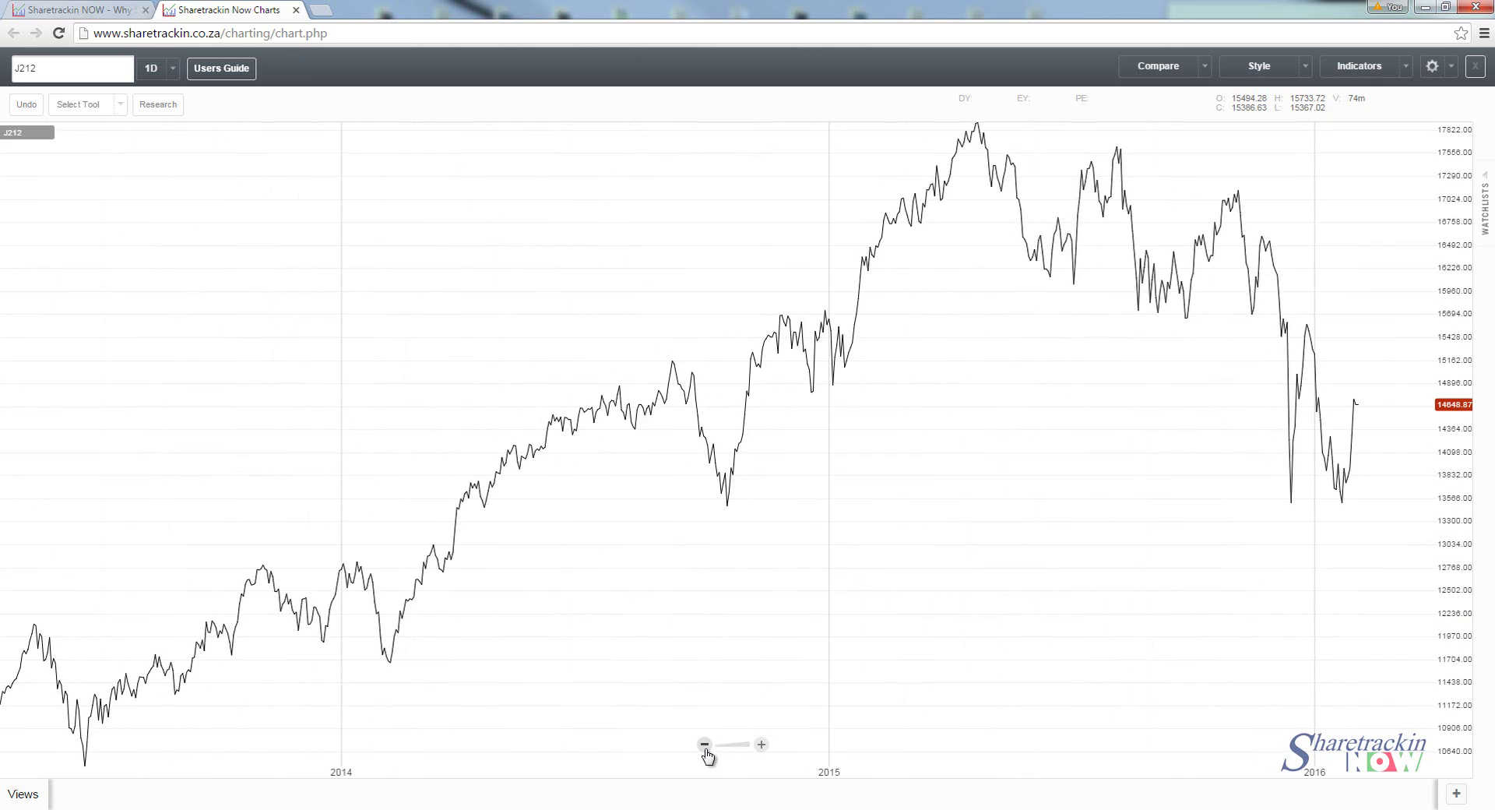
left_click(762, 745)
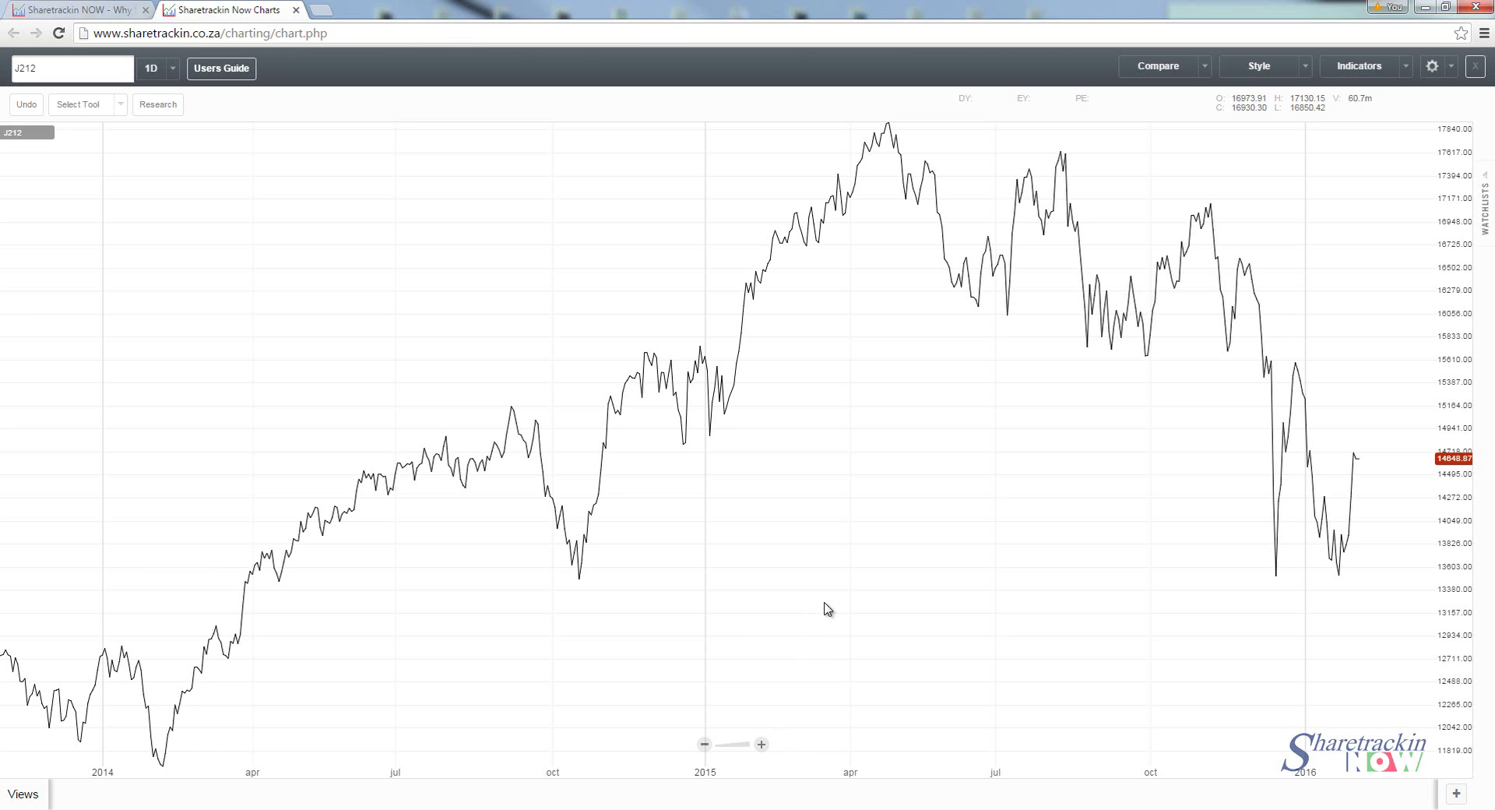
Add OML as a percentage comparison line over the J212 chart
left_click(1168, 79)
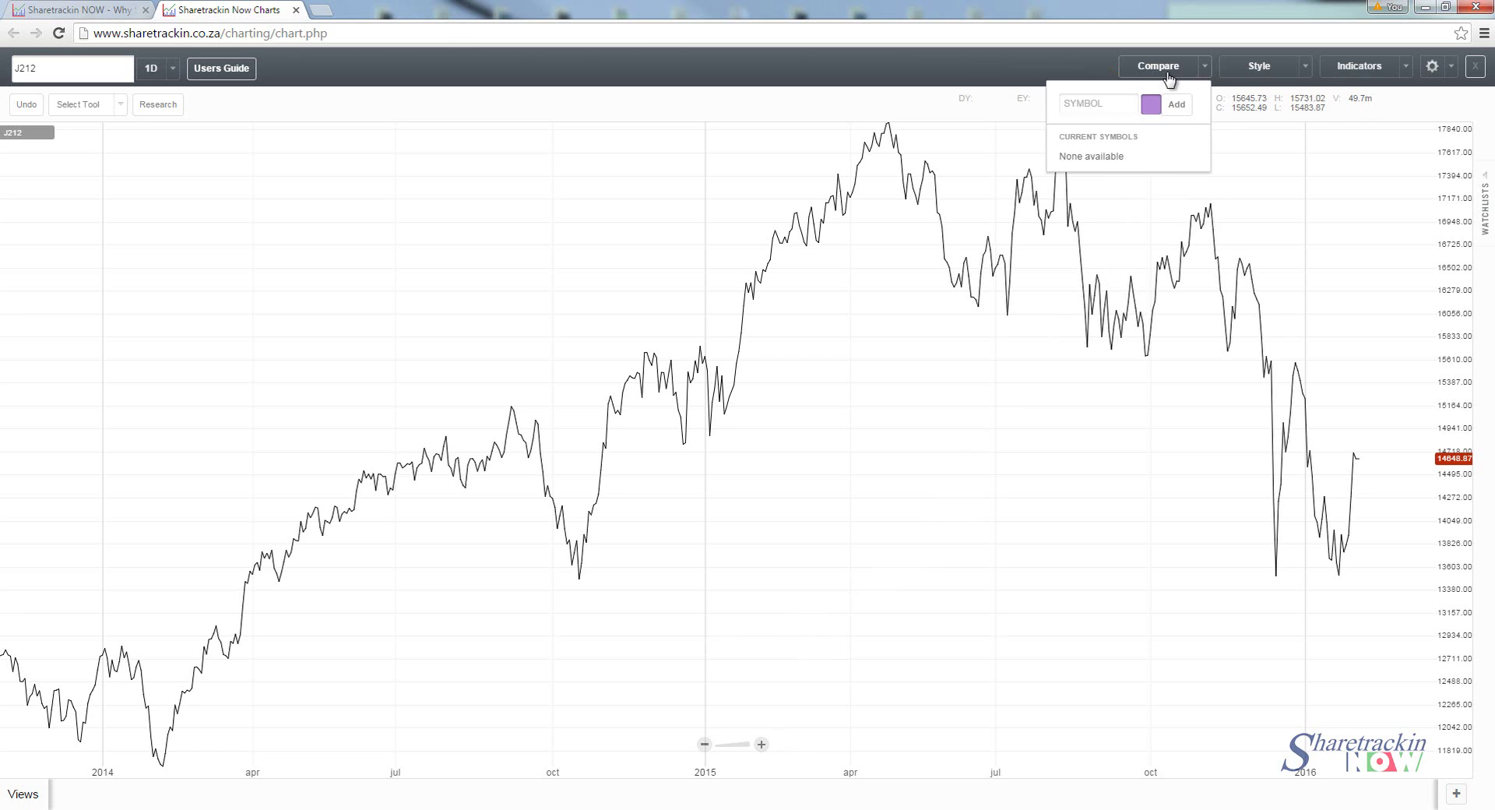
left_click(1097, 102)
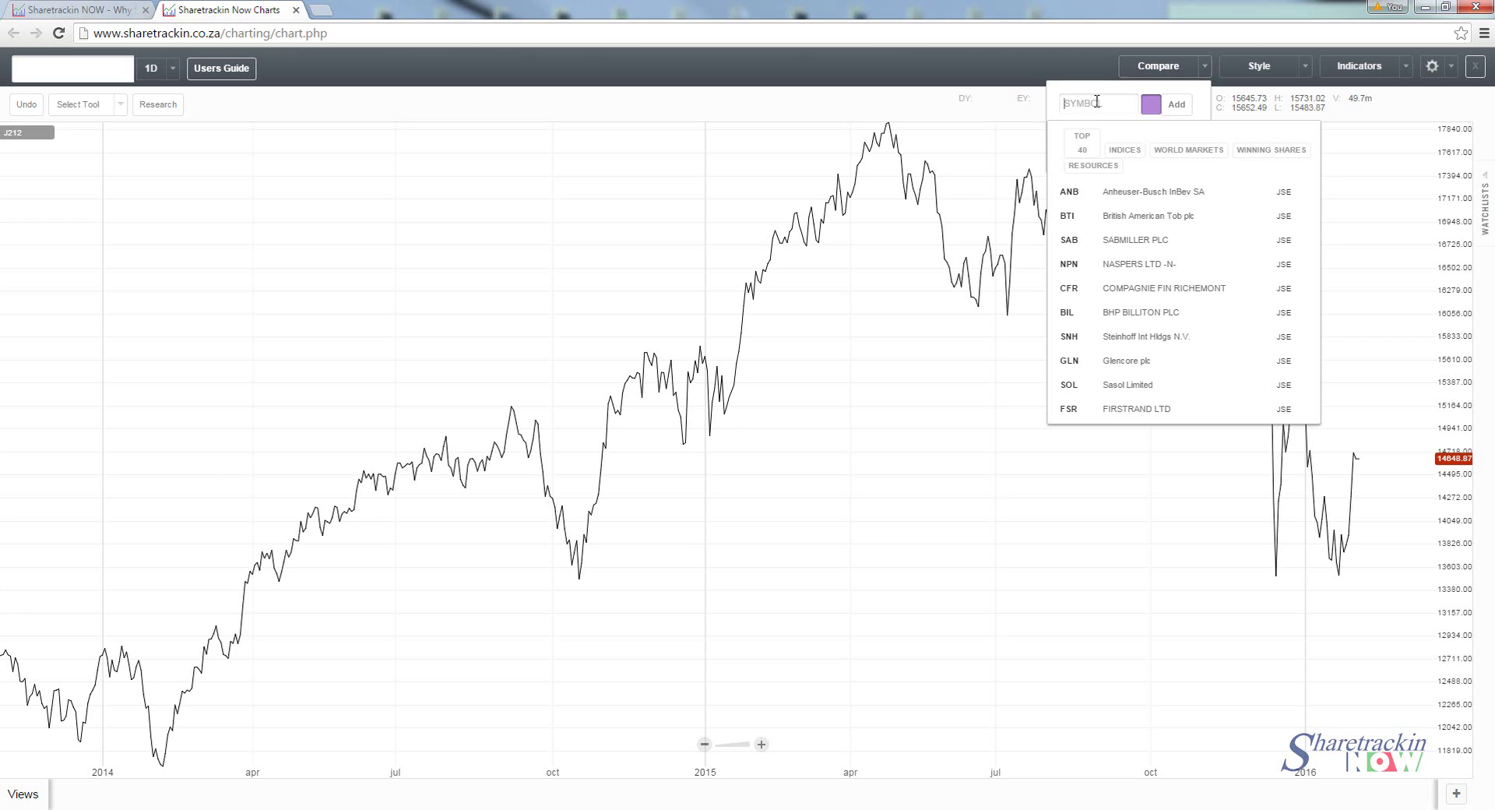
type("OML")
left_click(1185, 108)
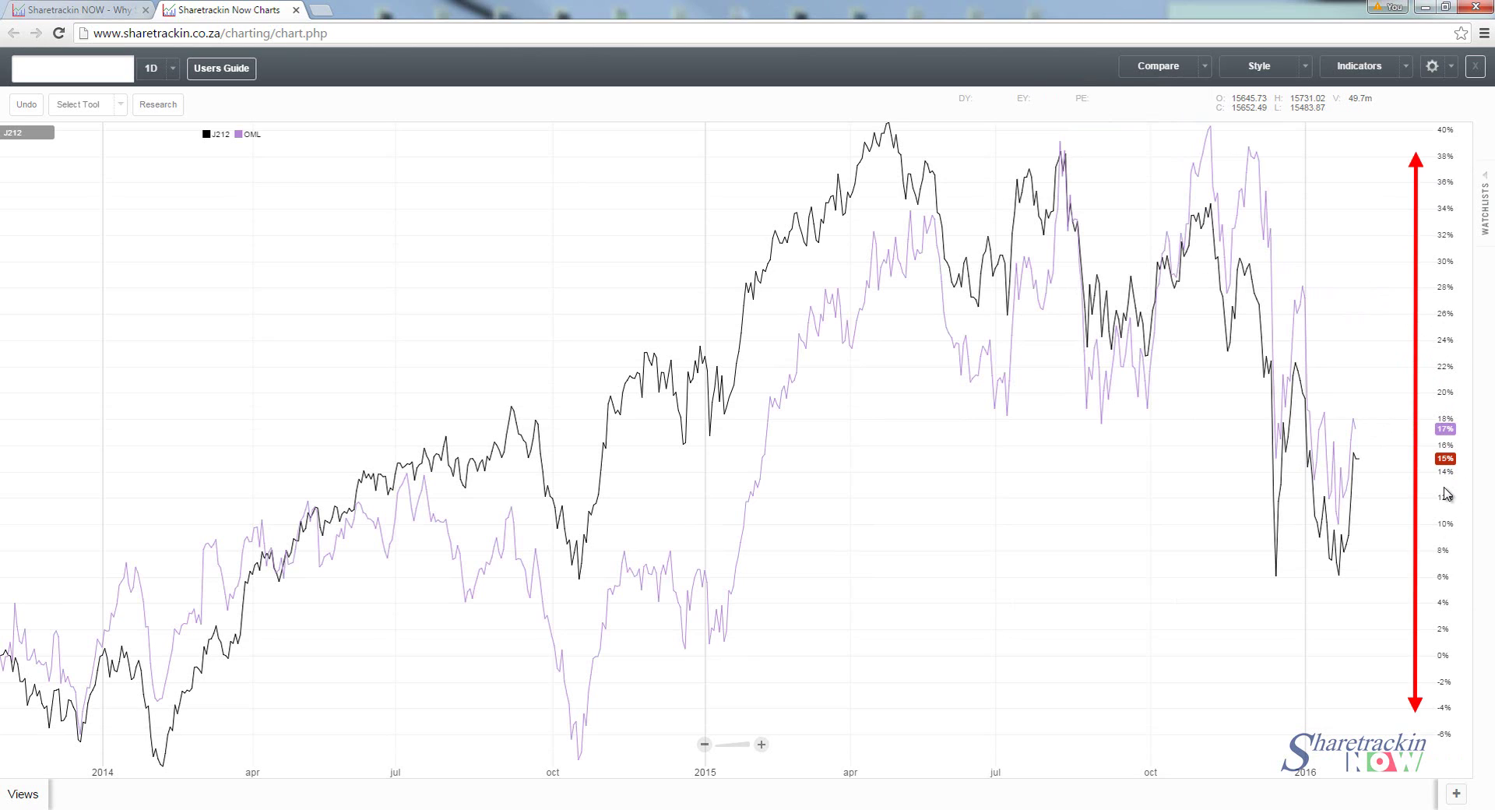
Add BAT to the comparison, coloured red
left_click(1168, 69)
left_click(1066, 108)
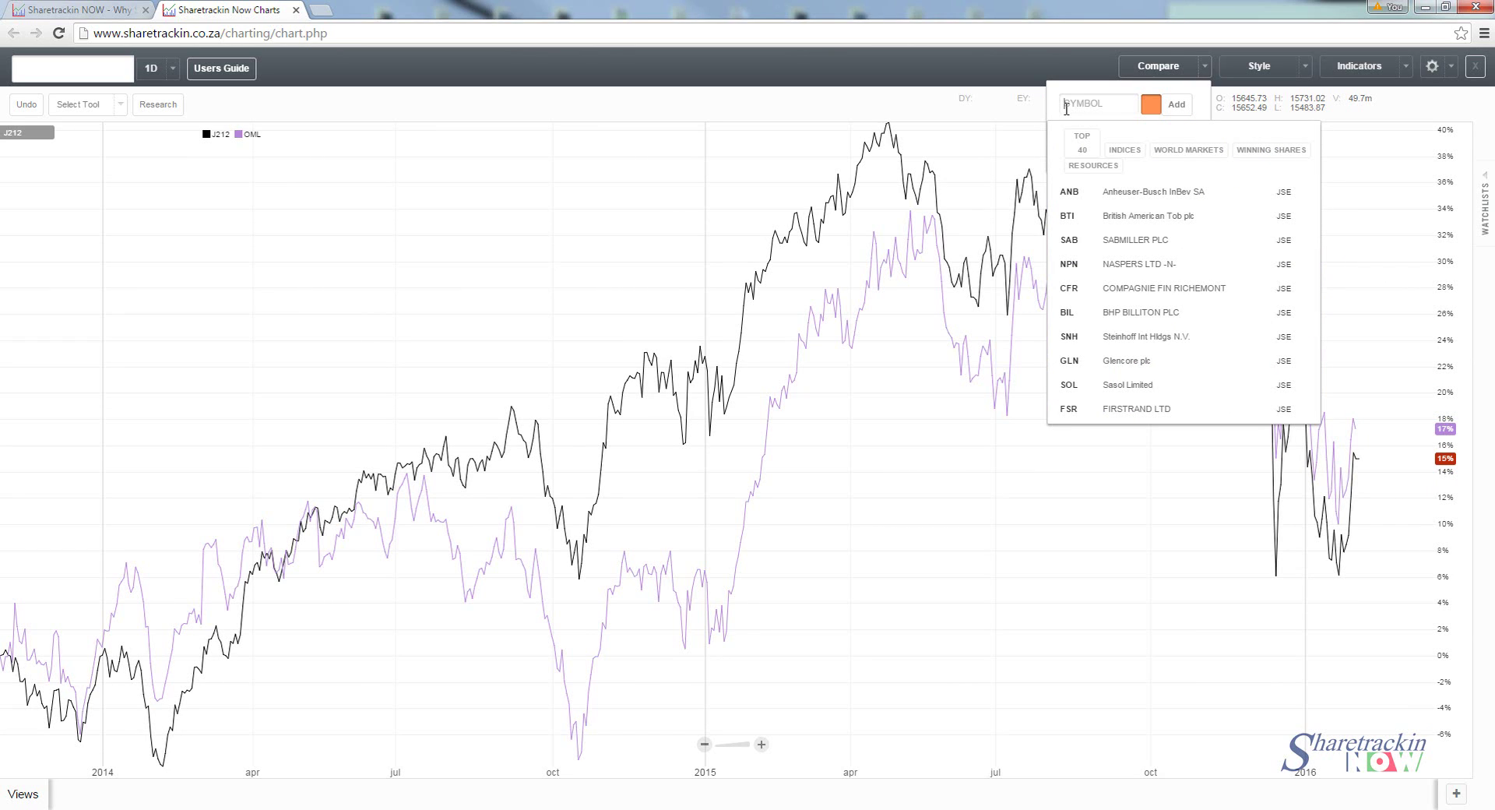
type("BAT")
left_click(1149, 109)
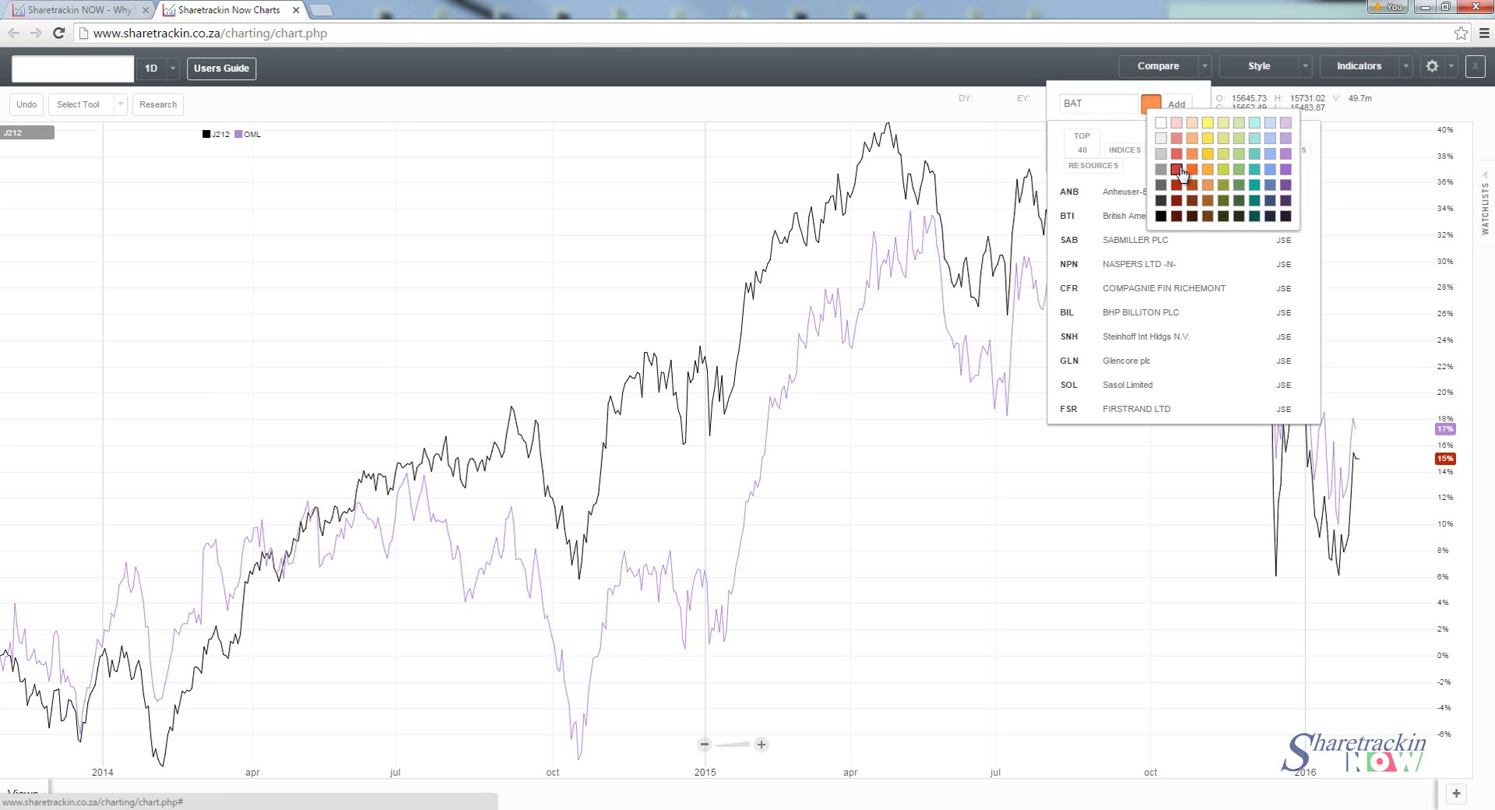
left_click(1178, 173)
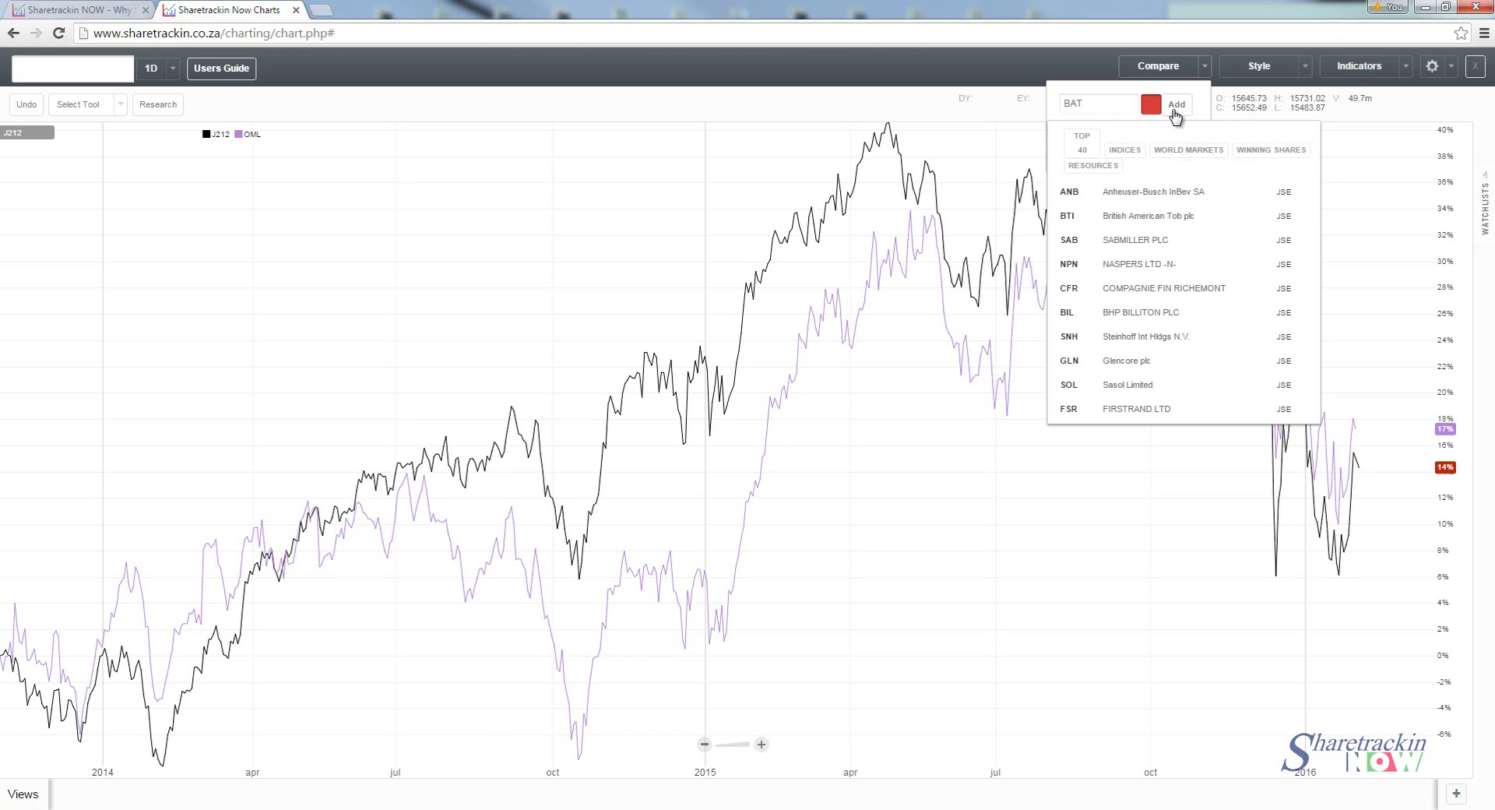
left_click(1176, 104)
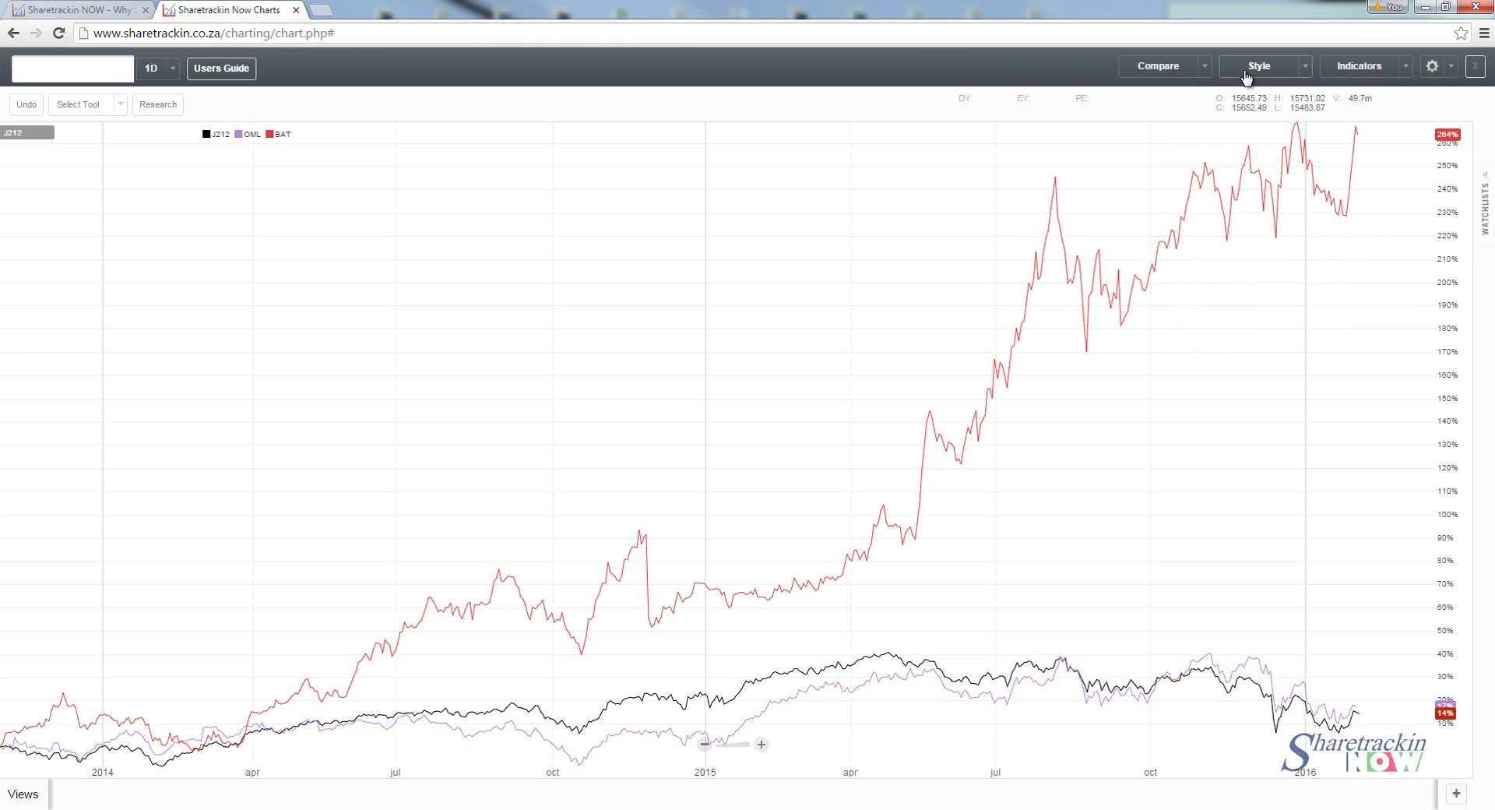
Add DSY as a fourth comparison line and review the list of compared symbols
left_click(1180, 68)
left_click(1095, 107)
type("DSY")
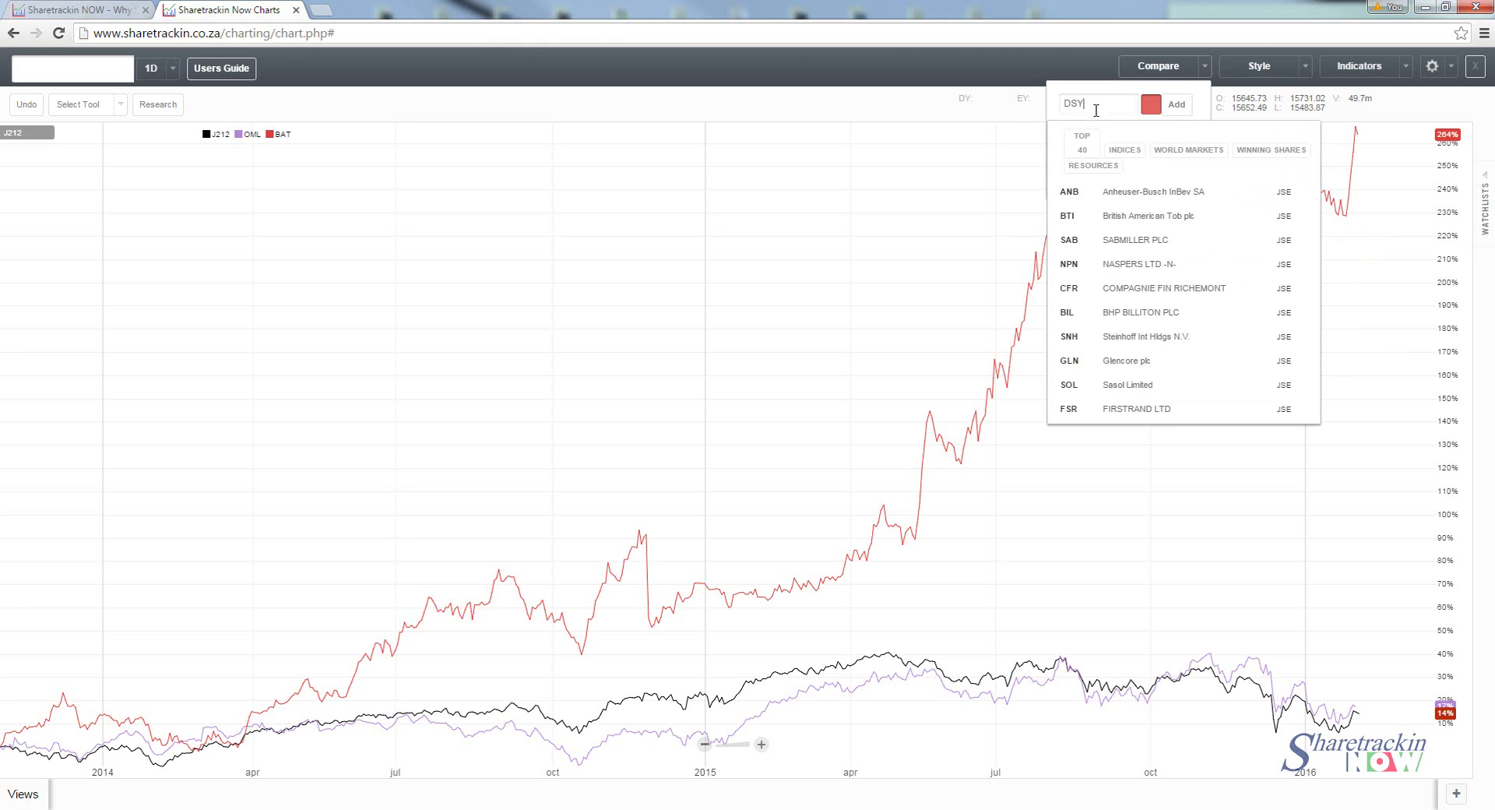
left_click(1176, 105)
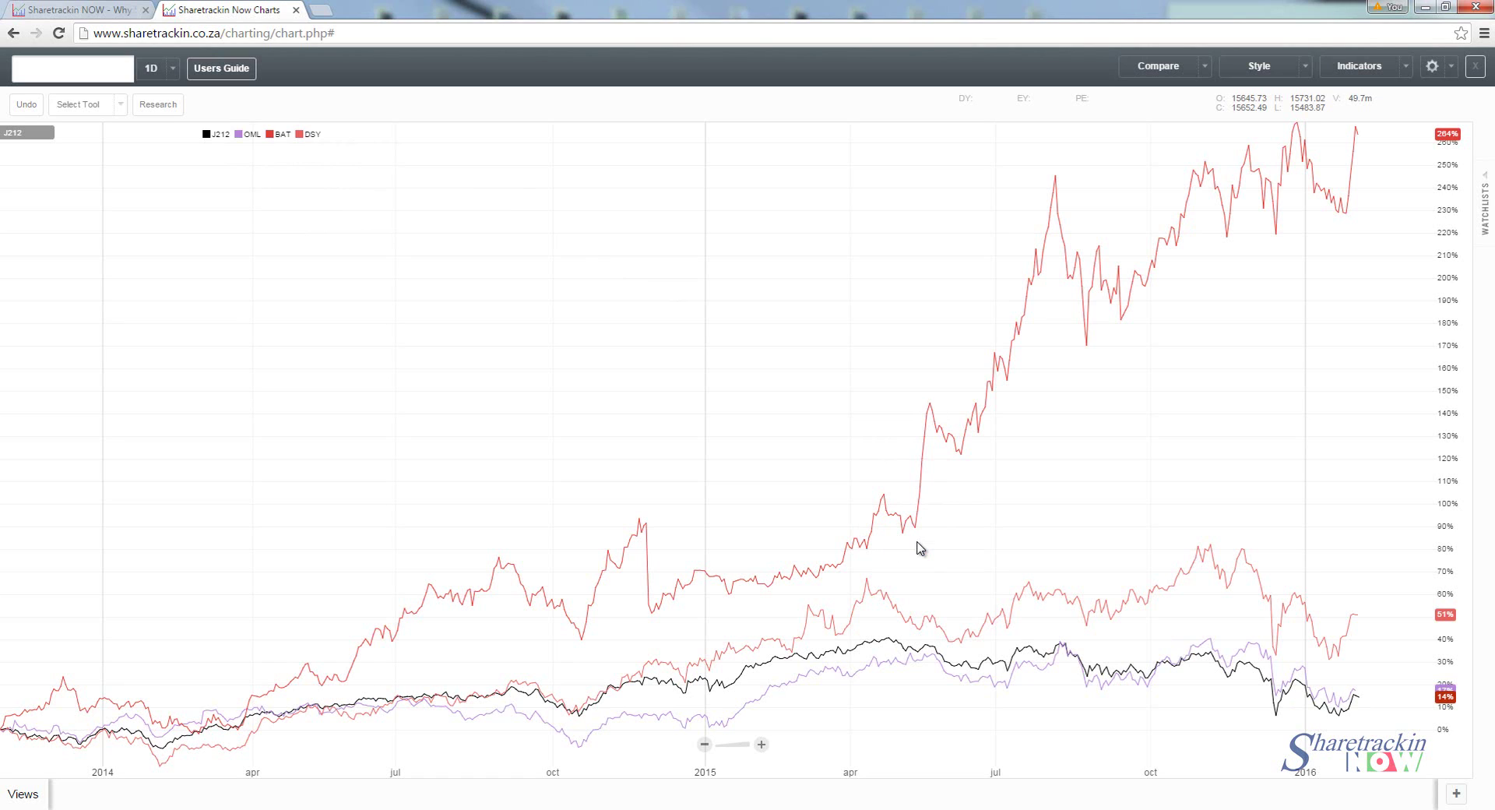
left_click(1168, 77)
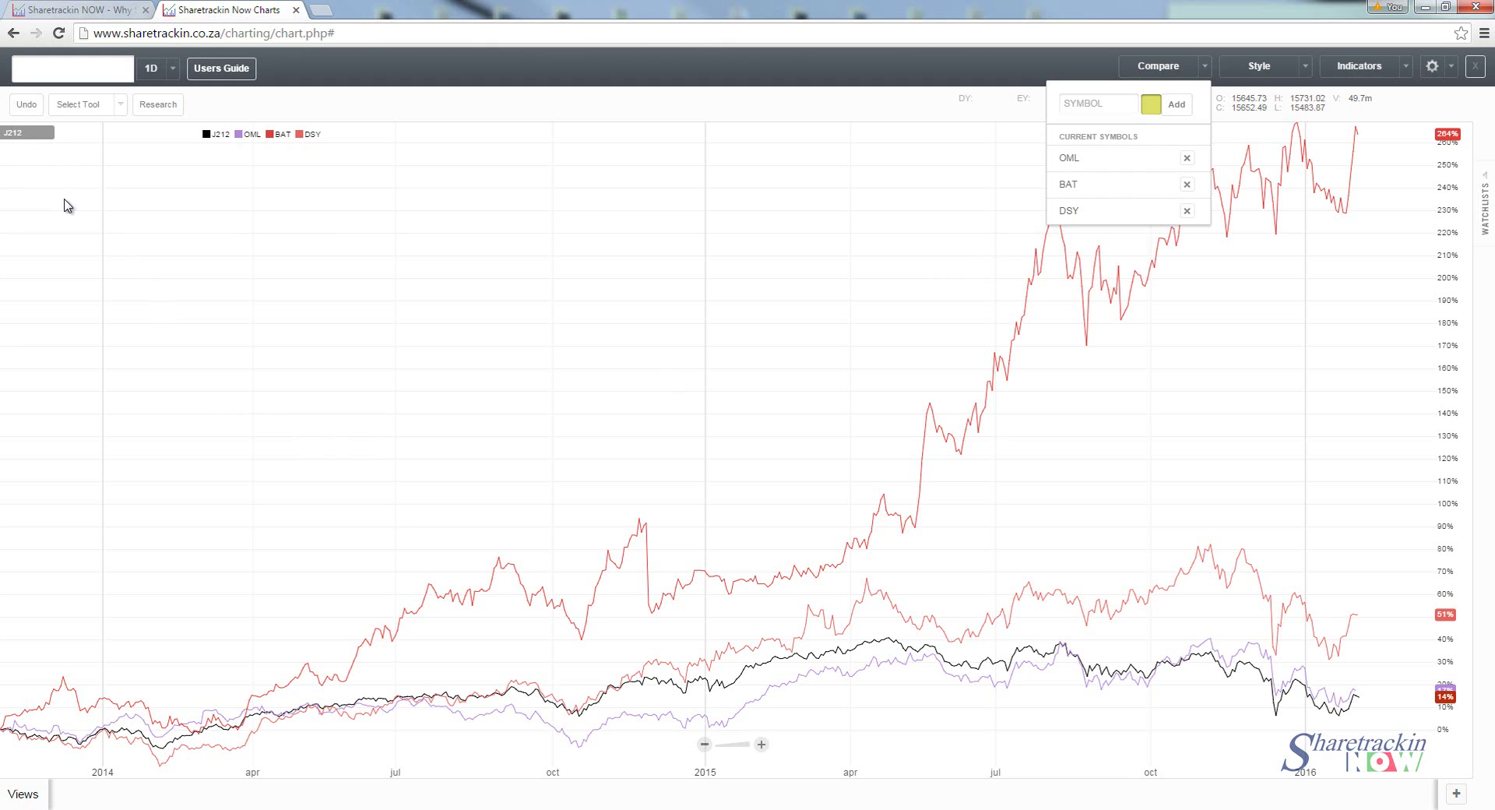
left_click(1267, 254)
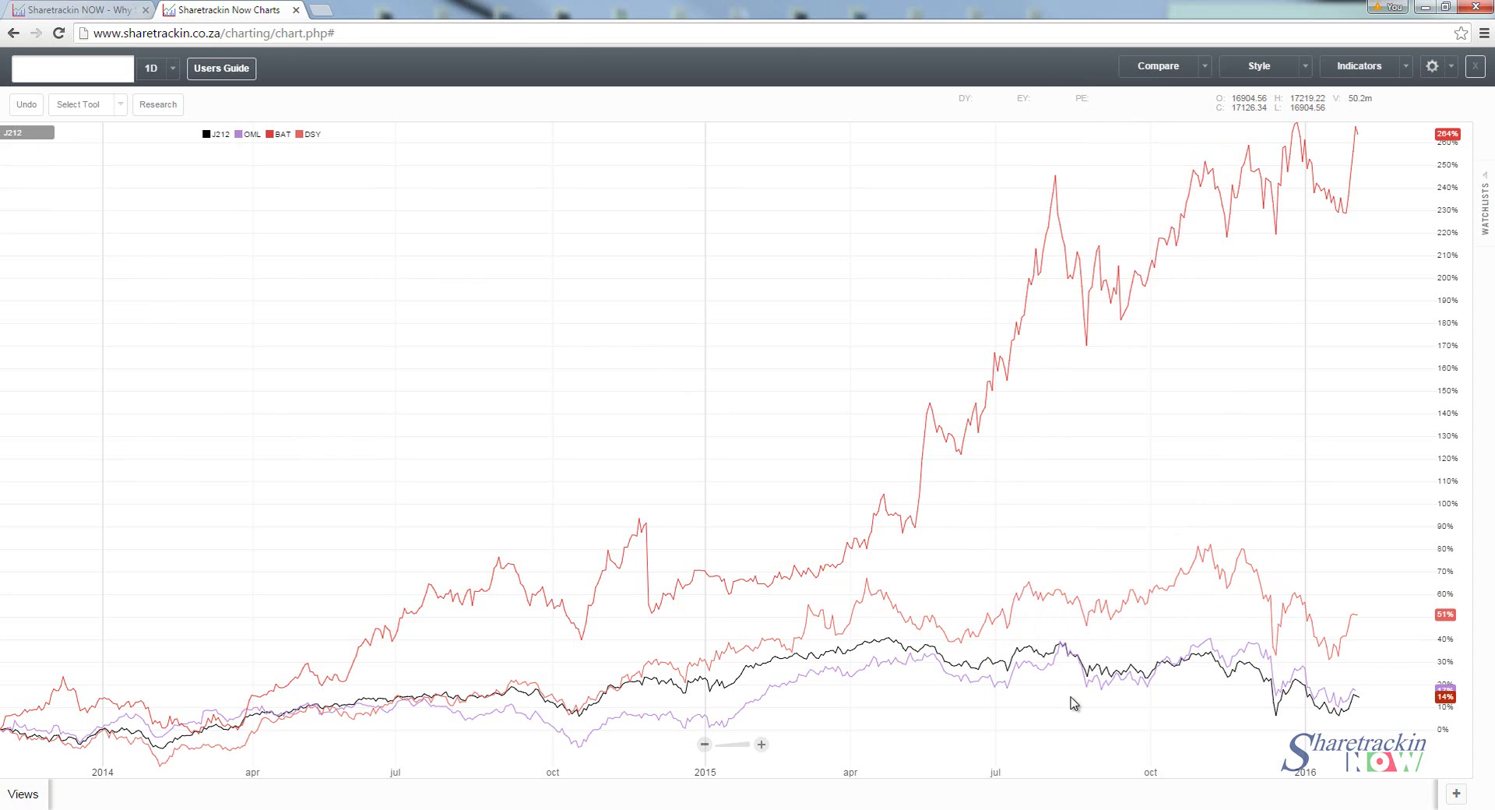
Pan and stretch the chart so it starts around October 2013 with the percentage axis from about -60%
left_click_drag(1072, 703, 1067, 671)
left_click_drag(1062, 637, 1055, 659)
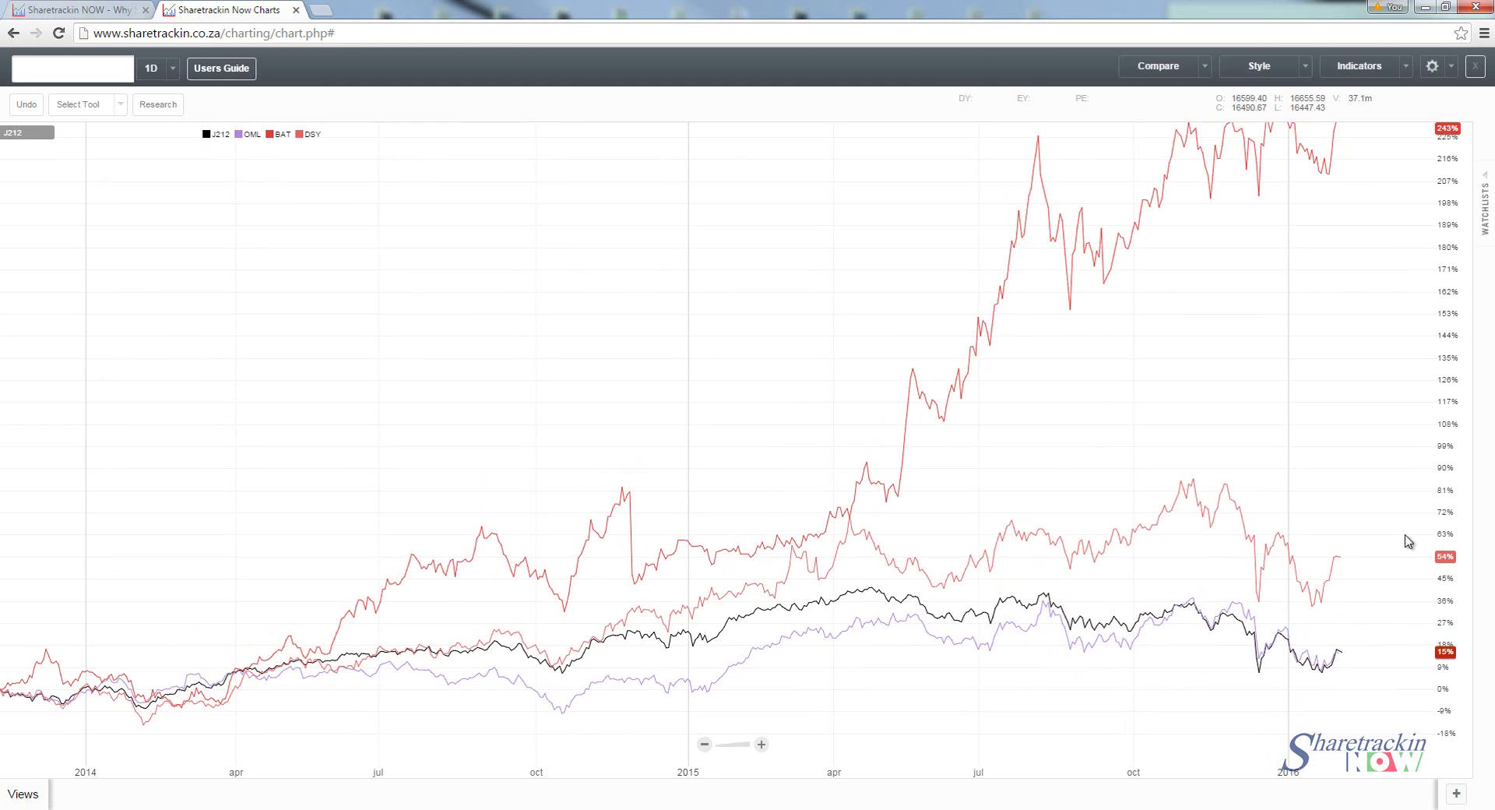
left_click_drag(1460, 416, 1458, 542)
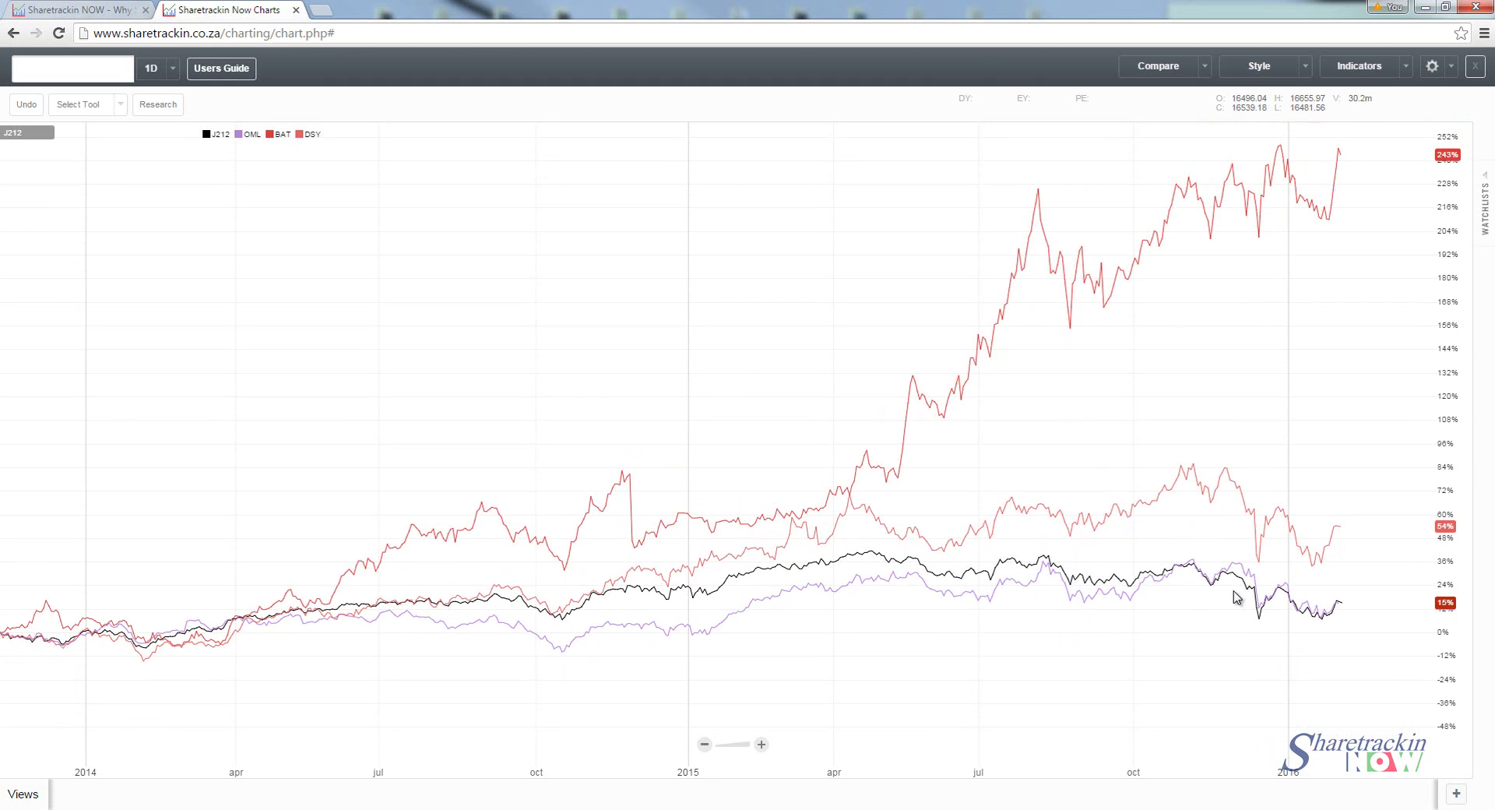
scroll(1234, 596, "down", 2)
scroll(1237, 596, "up", 1)
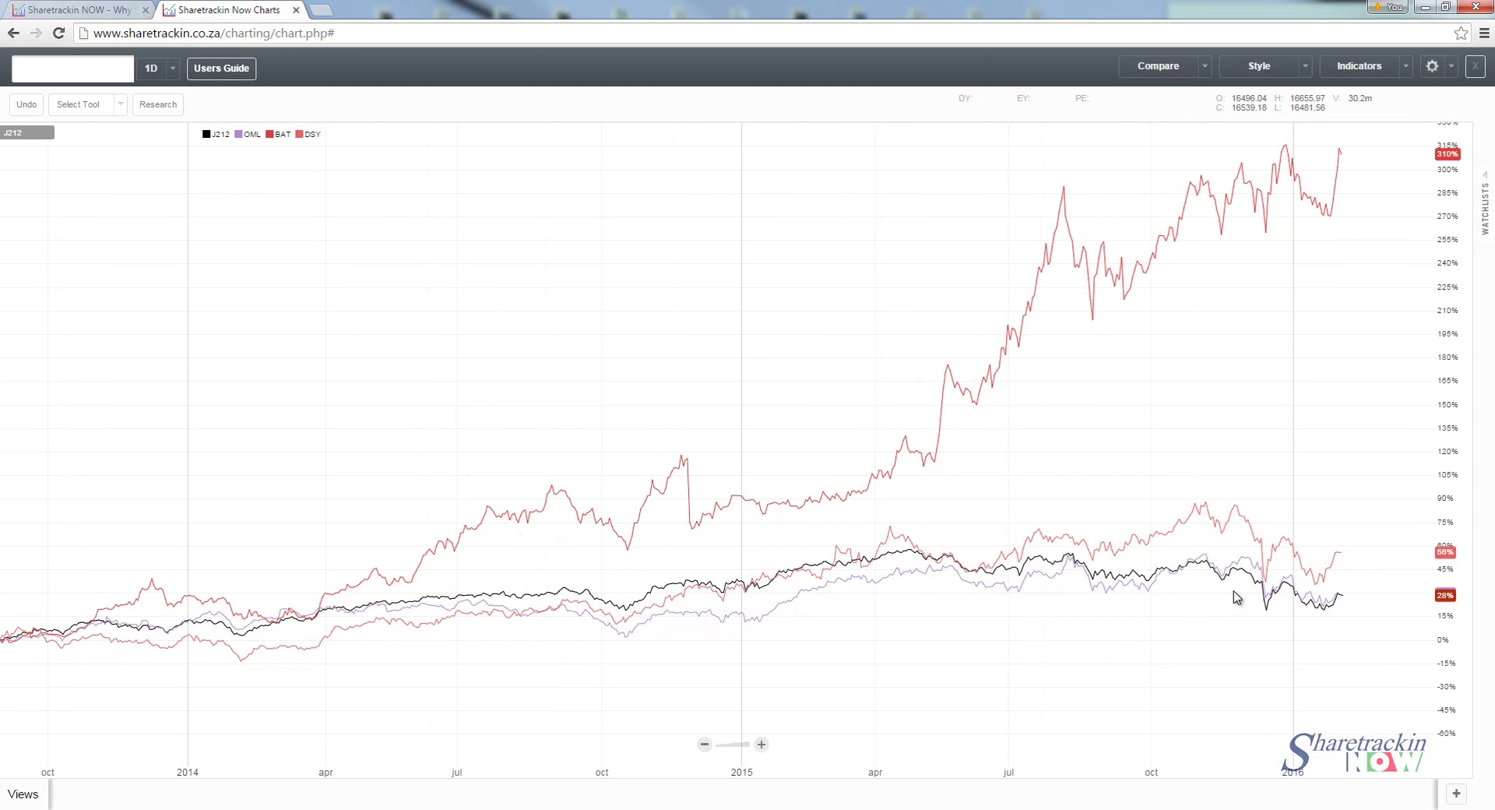